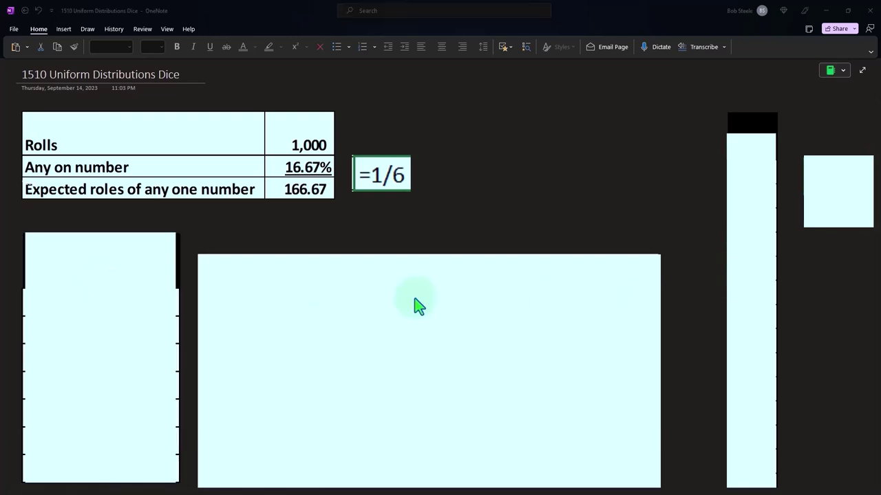
Delete the blank cyan cover over the dice table's second column, exposing Expected Roll values of 167 totaling 1,000.
{"action": "left_click", "coordinate": [60, 363]}
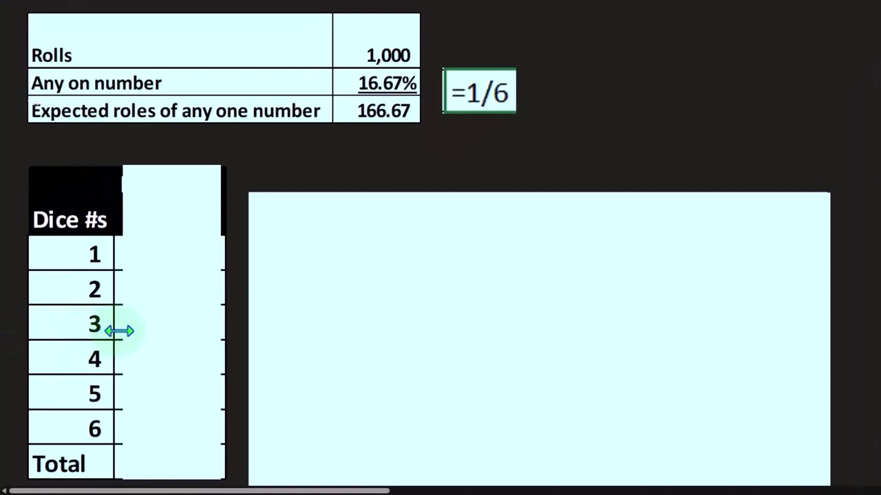
{"action": "left_click", "coordinate": [119, 331]}
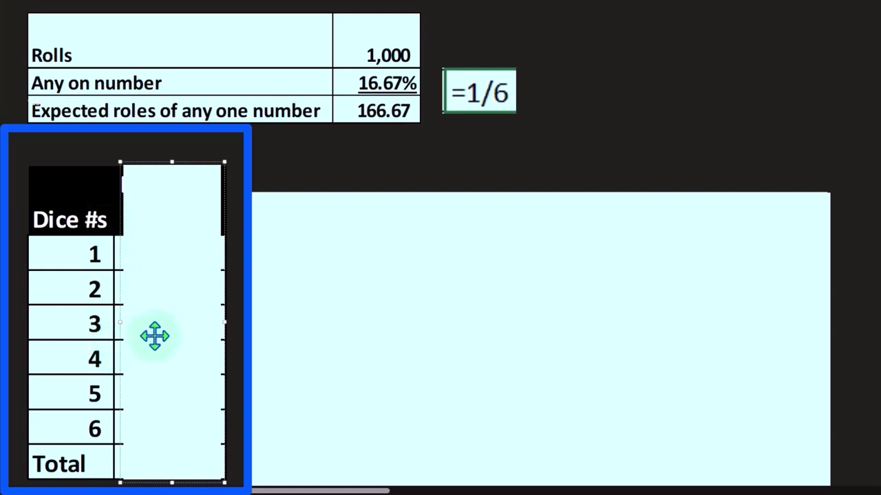
{"action": "left_click", "coordinate": [379, 127]}
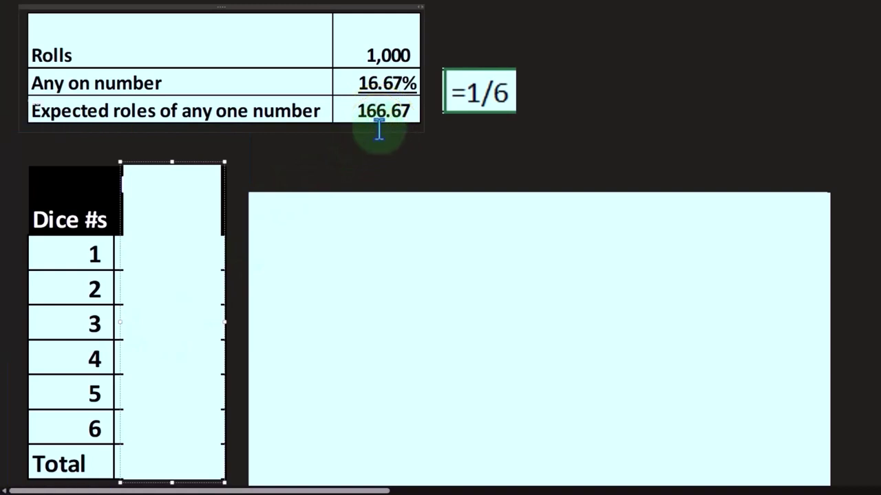
{"action": "left_click", "coordinate": [324, 163]}
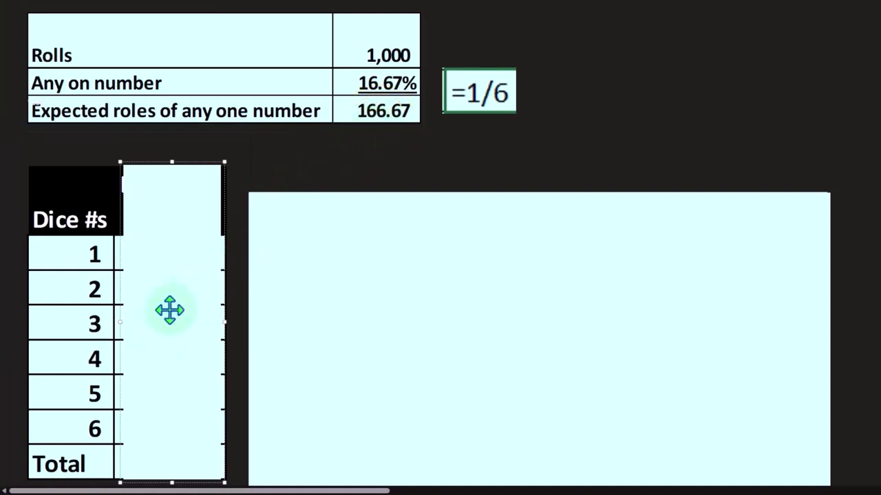
{"action": "key", "text": "Delete"}
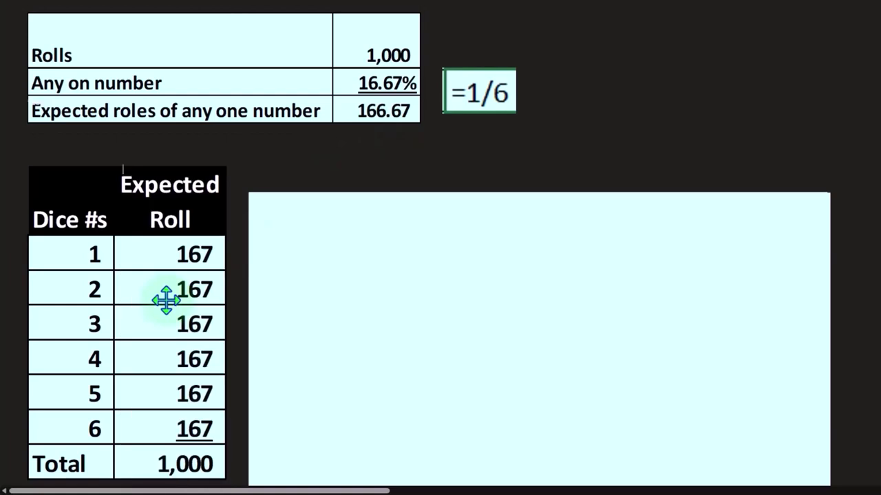
{"action": "scroll", "coordinate": [166, 300], "scroll_direction": "down", "scroll_amount": 1}
{"action": "scroll", "coordinate": [166, 300], "scroll_direction": "down", "scroll_amount": 1}
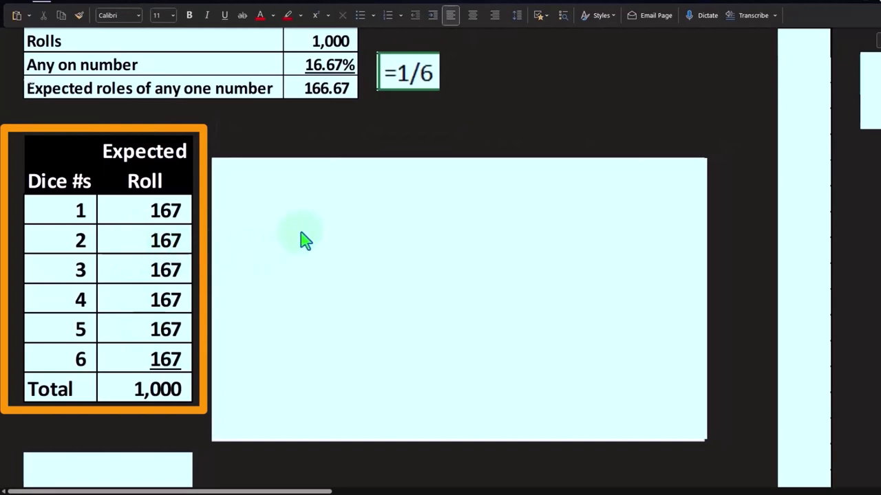
Select the large cyan cover over the chart area to expose the six-bar Expected Roll chart.
{"action": "left_click", "coordinate": [328, 221]}
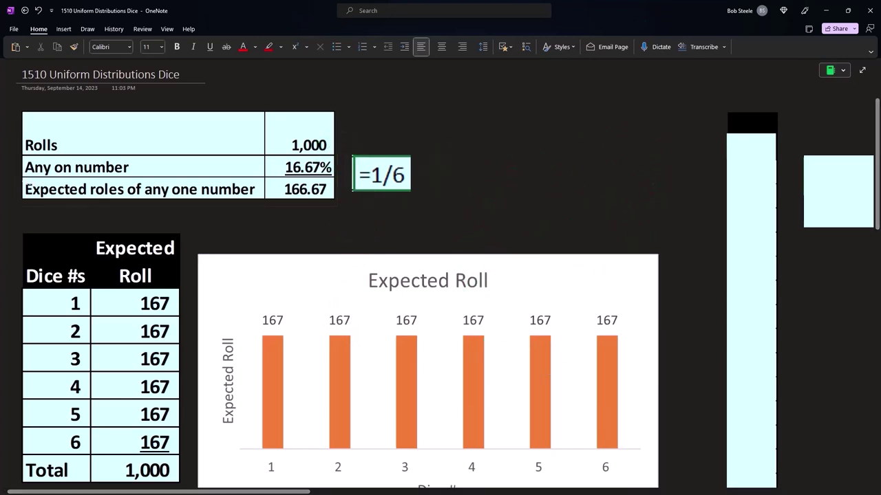
{"action": "key", "text": "alt+Tab"}
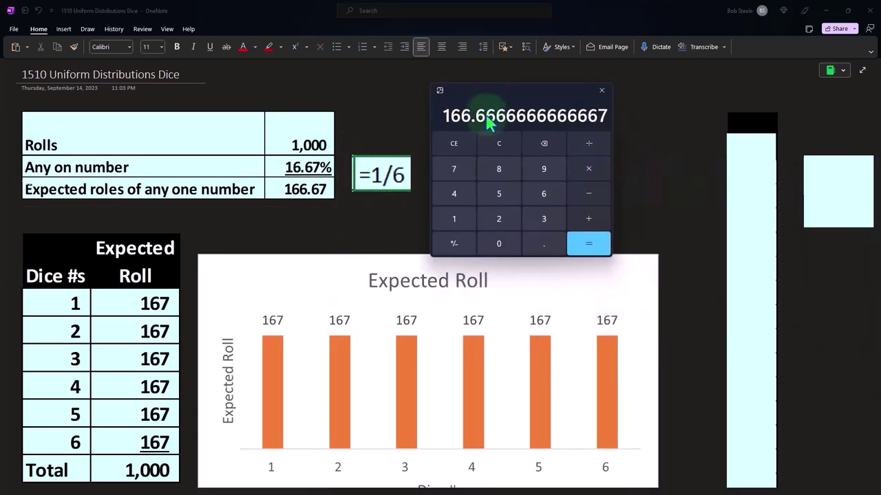
{"action": "left_click", "coordinate": [491, 145]}
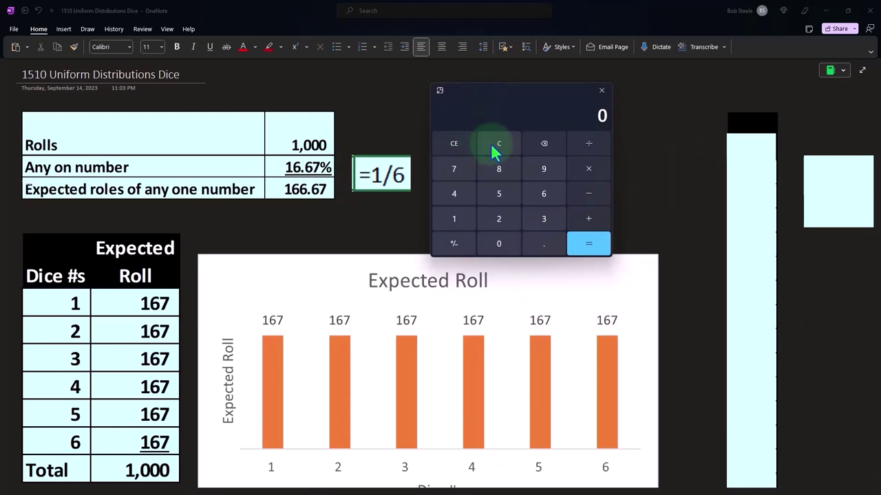
{"action": "type", "text": "200"}
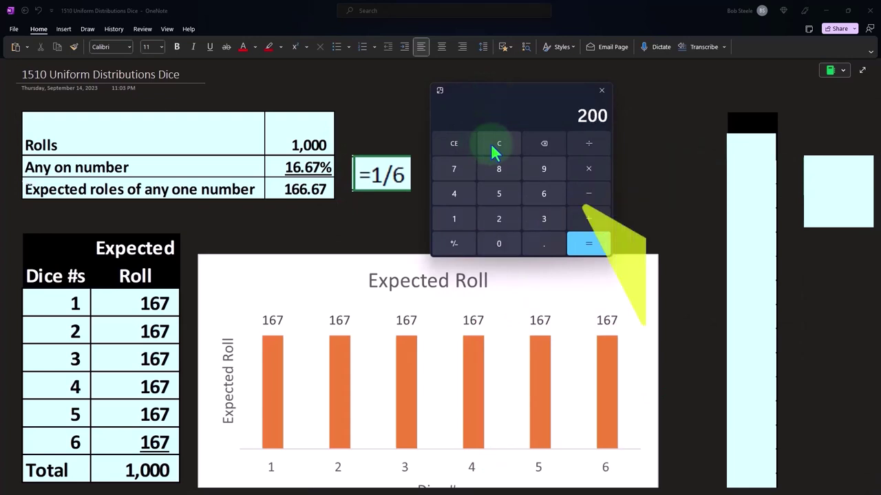
{"action": "left_click", "coordinate": [491, 143]}
{"action": "type", "text": "0."}
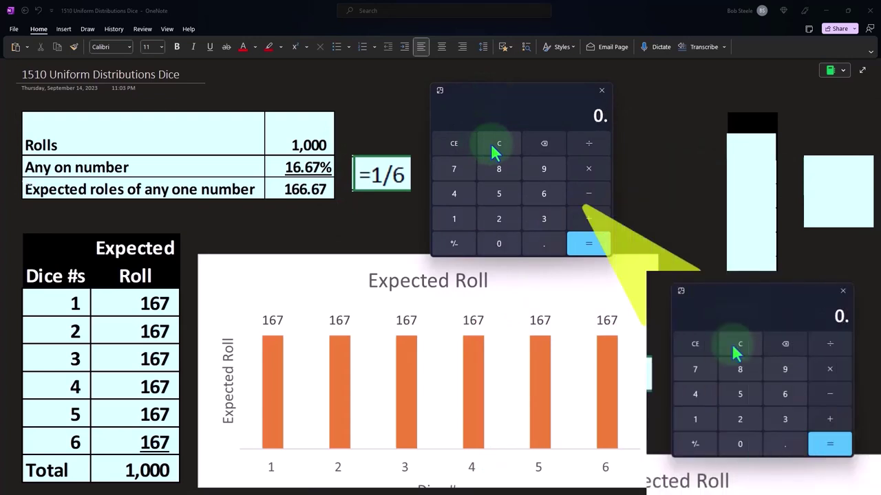
{"action": "type", "text": "166666666"}
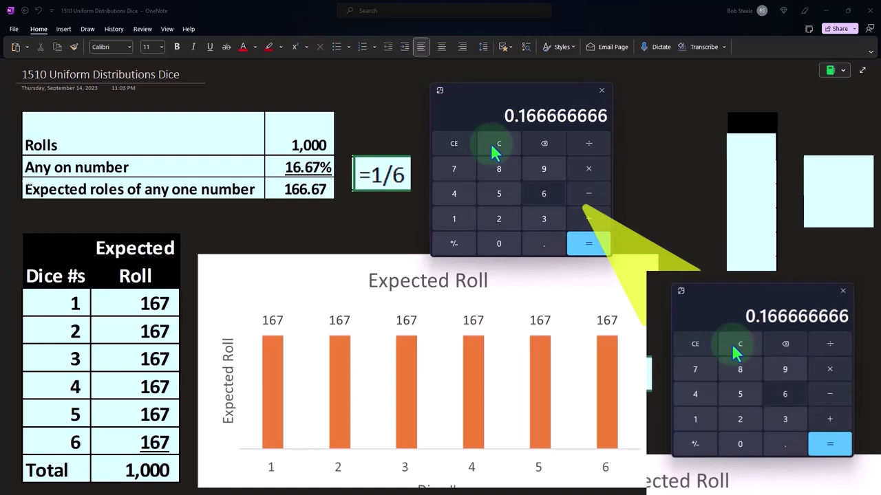
{"action": "key", "text": "Return"}
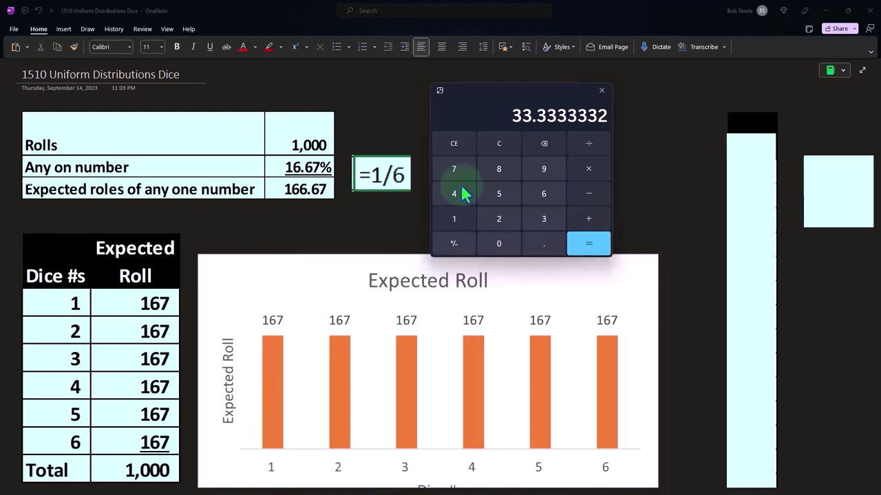
{"action": "left_click", "coordinate": [601, 90]}
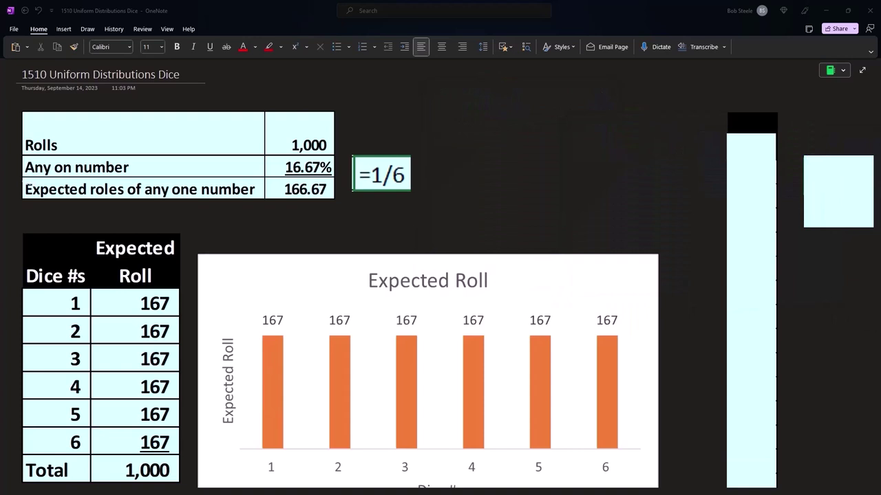
Delete the light-blue cover beneath the dice table to show the f(x)=c Uniform Formula table.
{"action": "scroll", "coordinate": [402, 296], "scroll_direction": "down", "scroll_amount": 2}
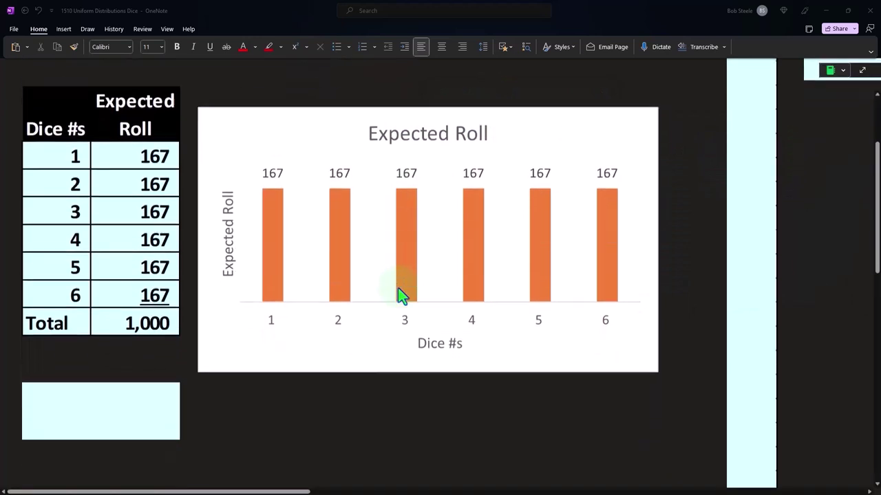
{"action": "left_click", "coordinate": [153, 391]}
{"action": "key", "text": "Delete"}
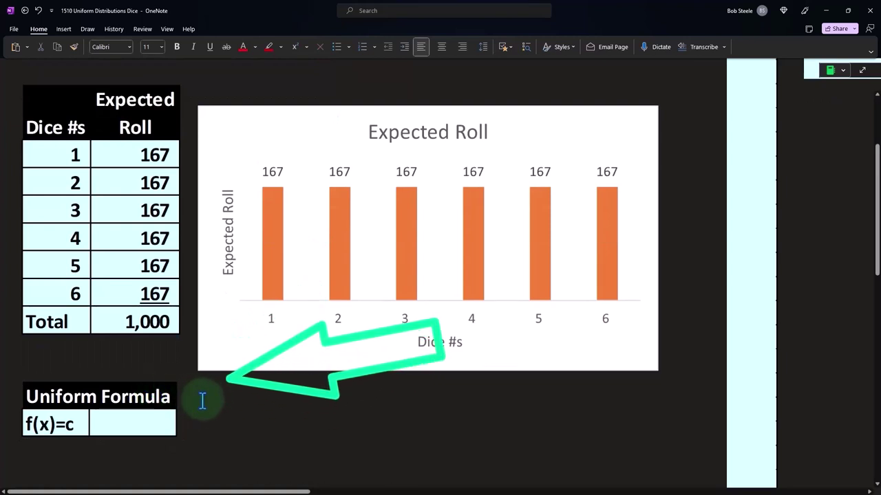
{"action": "scroll", "coordinate": [202, 401], "scroll_direction": "up", "scroll_amount": 2}
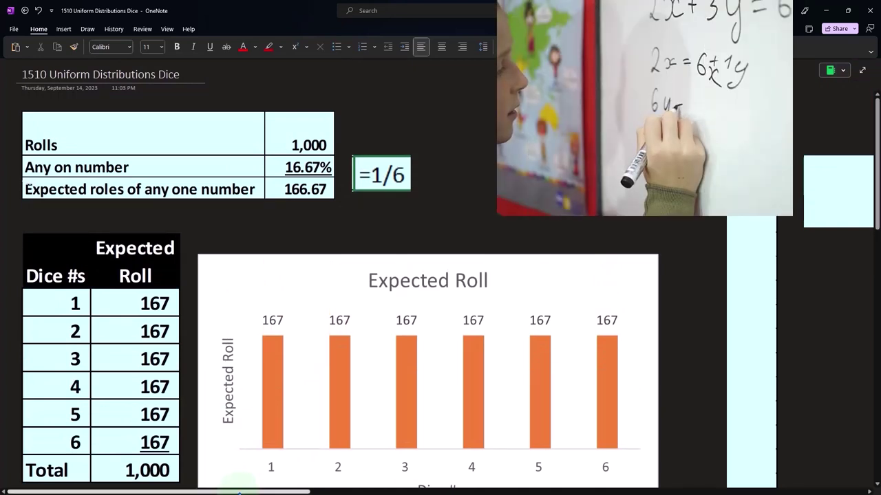
Scroll the page right to show the Roles column of dice results 2, 5, 3, 6, 1, 1, 4.
{"action": "left_click_drag", "start_coordinate": [240, 493], "coordinate": [423, 490]}
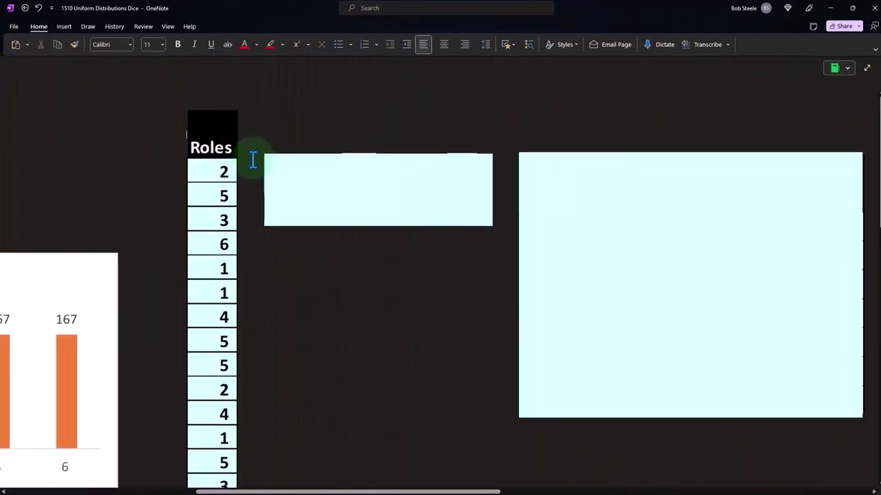
Drag the cyan cover off the formula picture to expose =RANDBETWEEN(1,6) beside the Roles column.
{"action": "left_click_drag", "start_coordinate": [348, 152], "coordinate": [355, 273]}
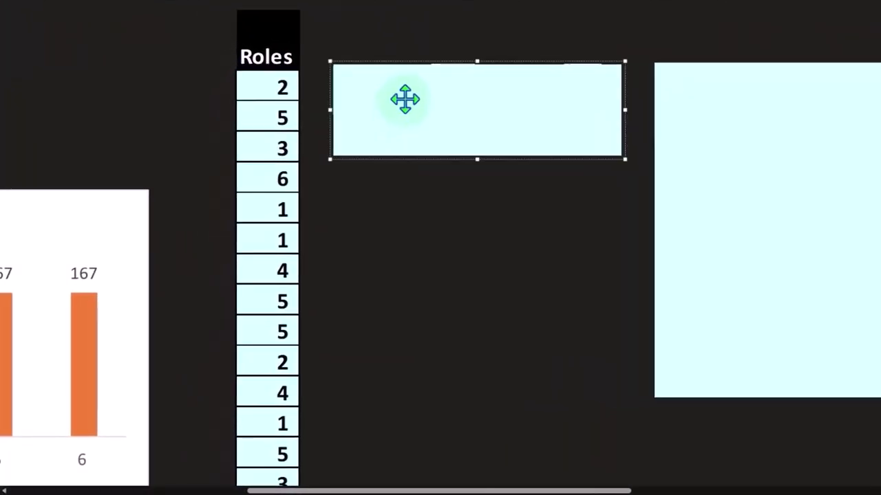
{"action": "left_click_drag", "start_coordinate": [411, 238], "coordinate": [411, 240]}
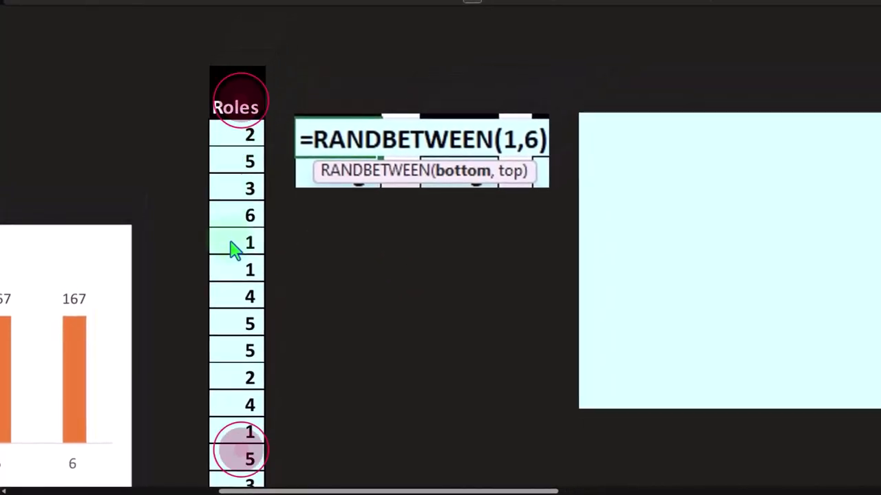
{"action": "scroll", "coordinate": [232, 242], "scroll_direction": "down", "scroll_amount": 10}
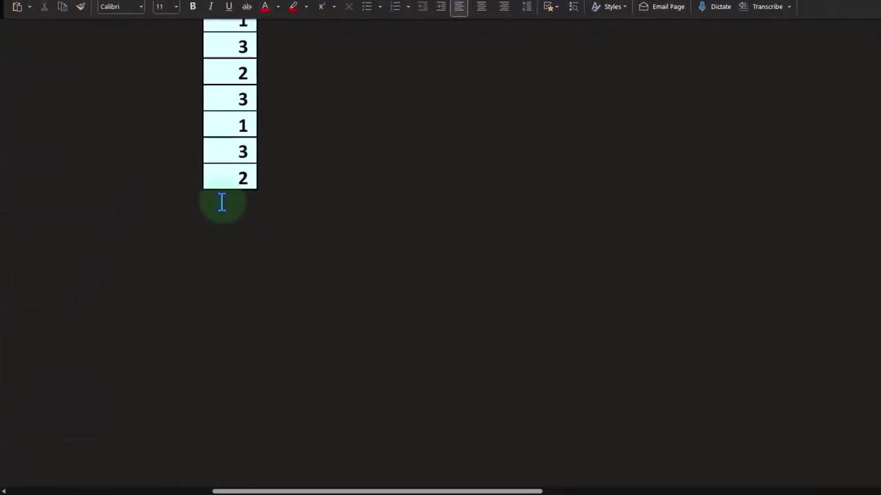
{"action": "scroll", "coordinate": [206, 226], "scroll_direction": "up", "scroll_amount": 5}
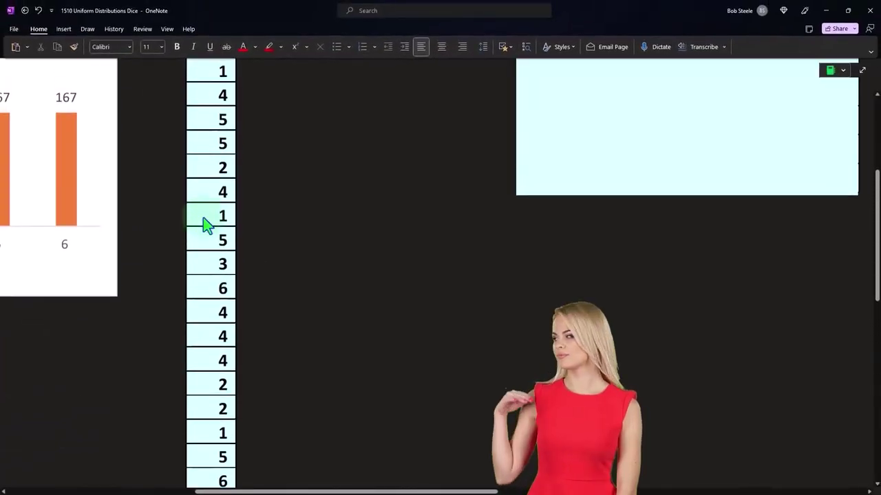
{"action": "scroll", "coordinate": [206, 226], "scroll_direction": "up", "scroll_amount": 3}
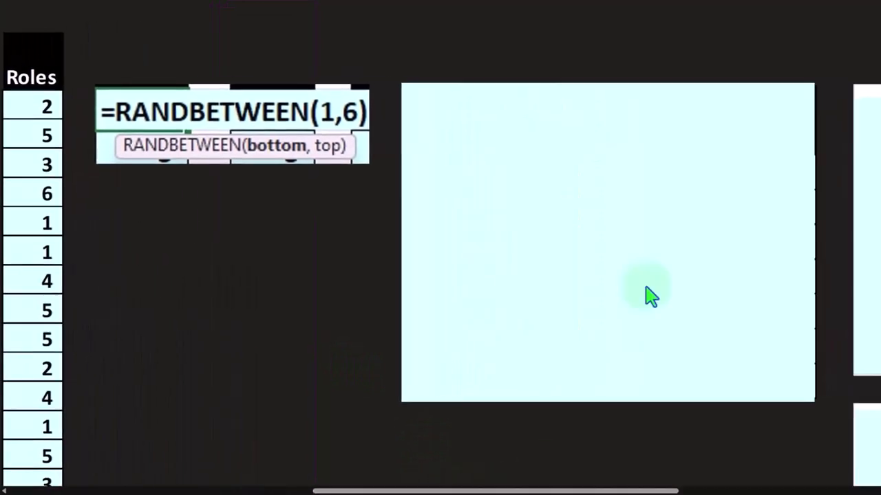
Shrink the comparison-table cover to expose Actual Roll counts 182, 170, 160, 164, 149, 175.
{"action": "left_click", "coordinate": [874, 276]}
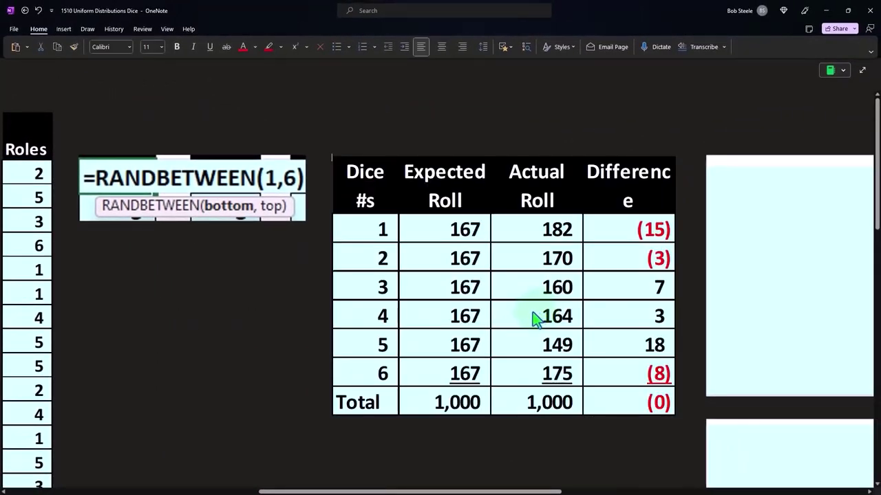
{"action": "left_click", "coordinate": [534, 320]}
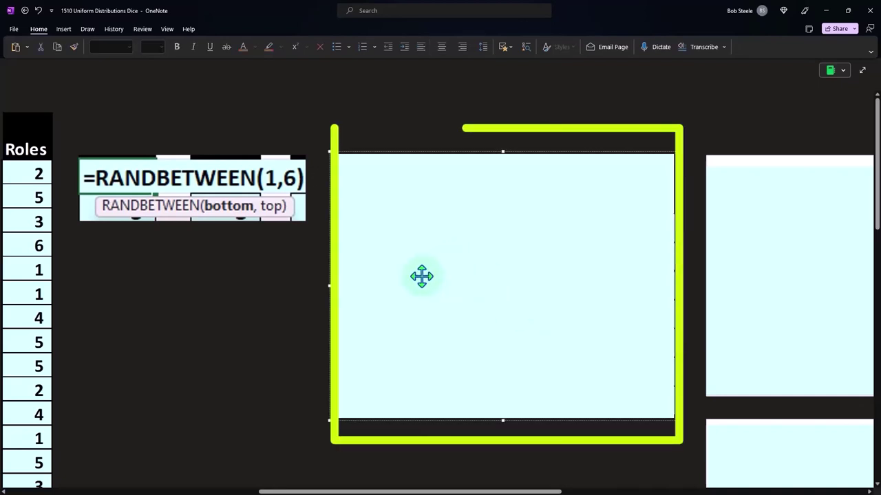
{"action": "left_click_drag", "start_coordinate": [418, 287], "coordinate": [492, 291]}
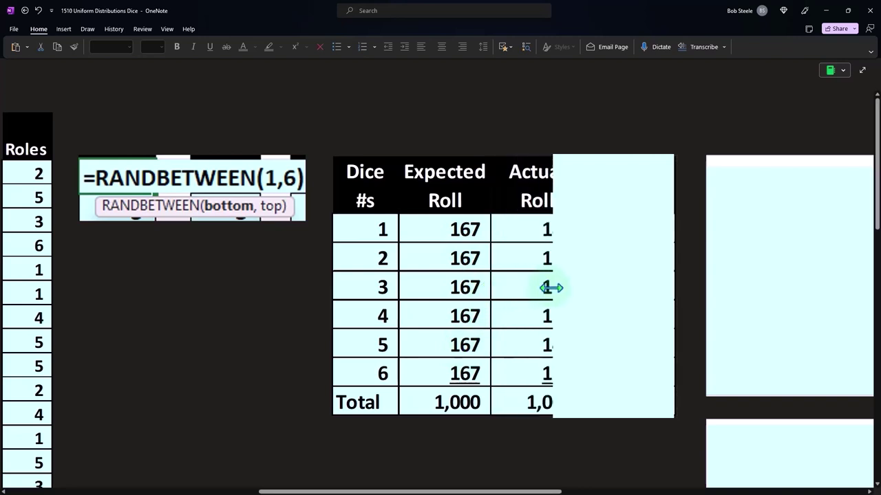
{"action": "left_click_drag", "start_coordinate": [552, 287], "coordinate": [584, 287]}
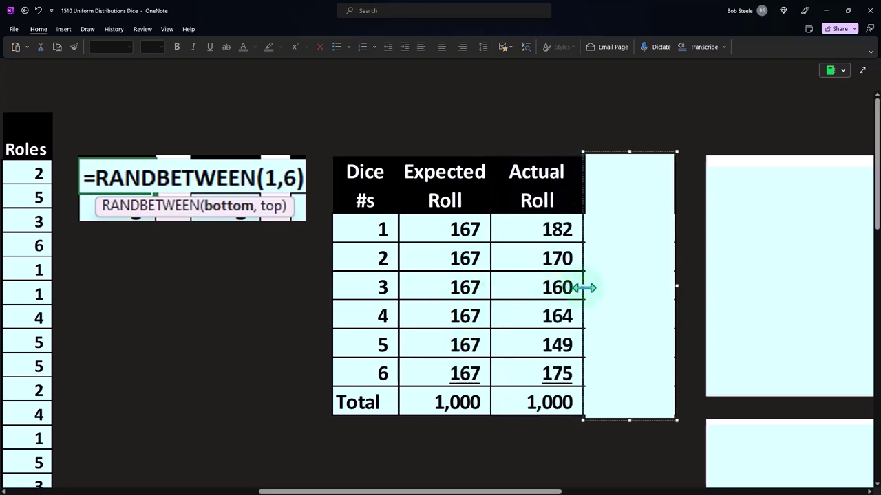